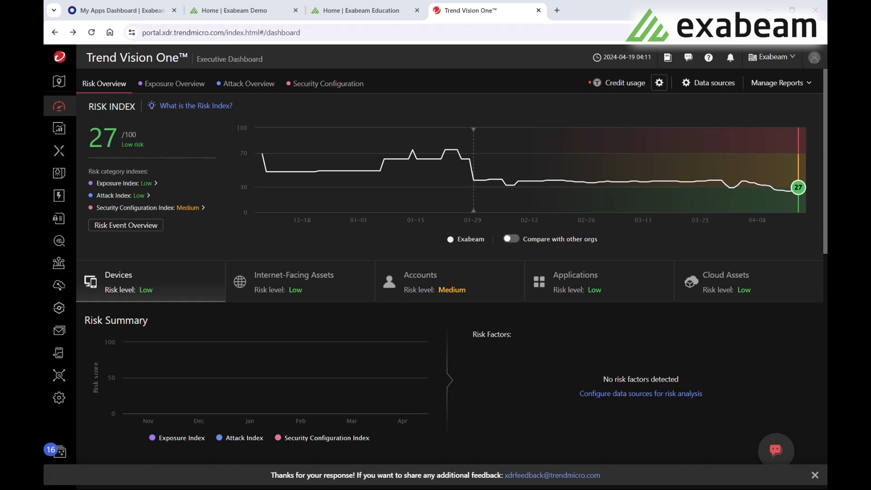
Start a custom user role named "Exabeam Cloud Collector Role", described as "This role contains permissions required for integration with Trend Micro Vision One Cloud Collector"
mouse_move(59, 400)
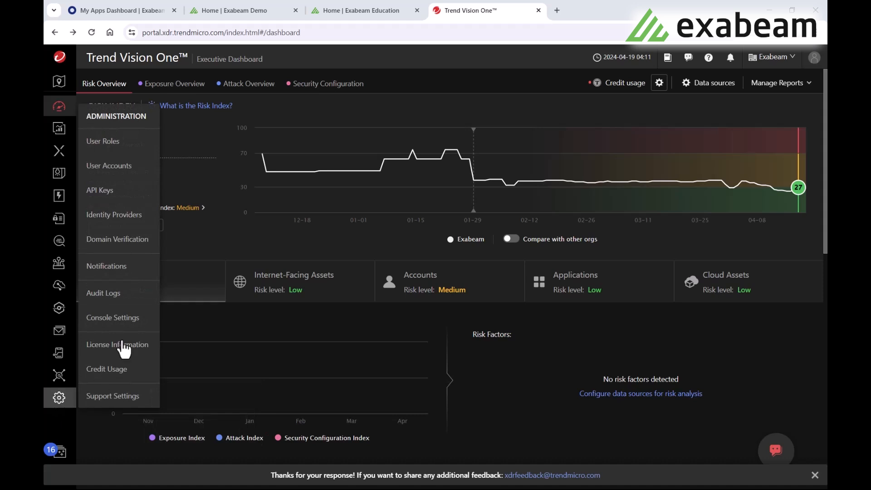
click(123, 147)
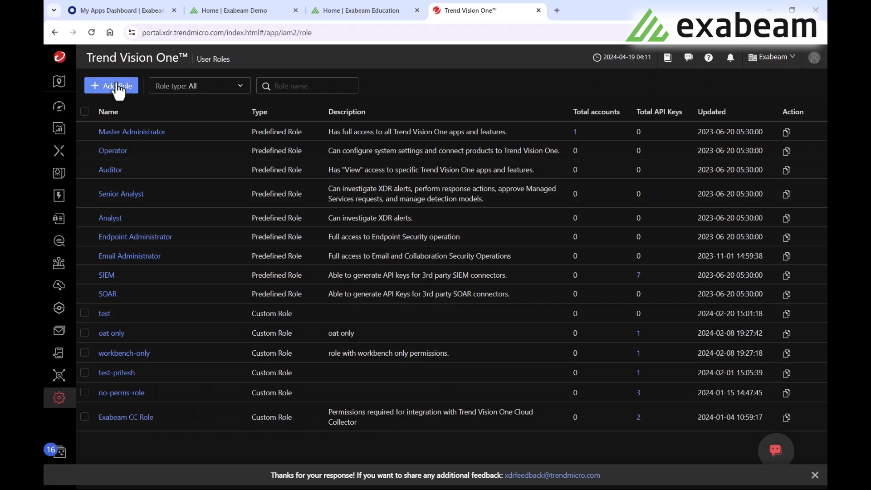
click(120, 90)
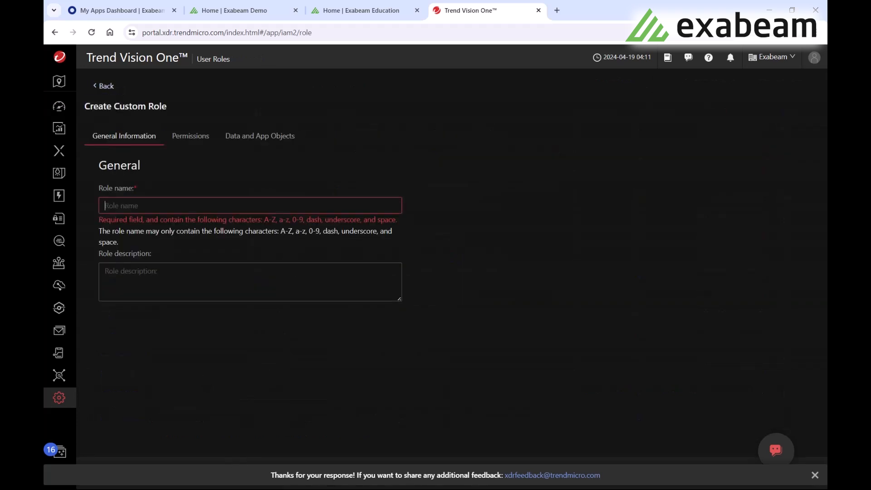
text(Exabea)
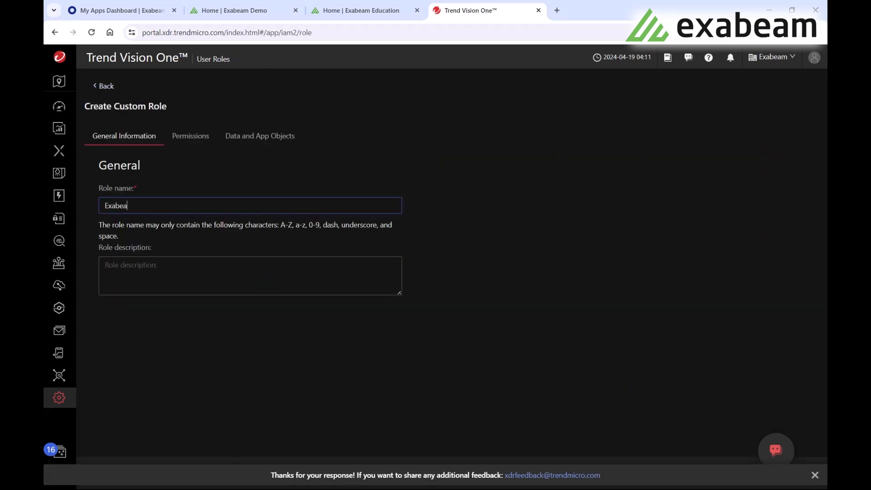
text(m Cloud Collector Role)
click(165, 266)
text(This role contains )
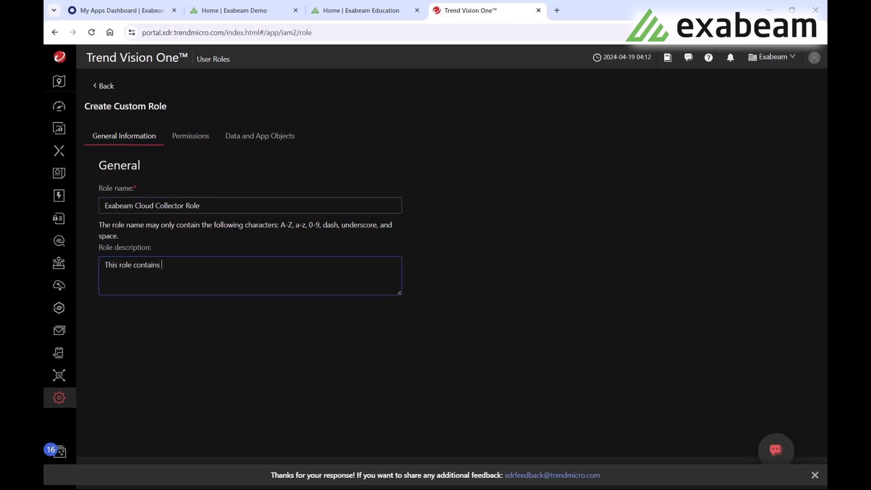
text(permissions required for integration with Trend Micro Vision One Cloud Collector)
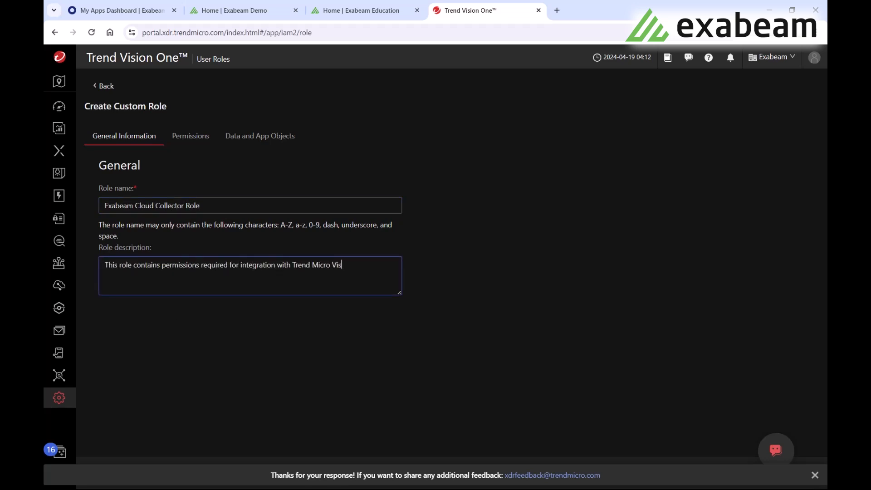
Grant the role Workbench's View Execution Profile and View, filter, and search permissions plus Observed Attack Techniques under XDR Threat Investigation, and save it
click(196, 141)
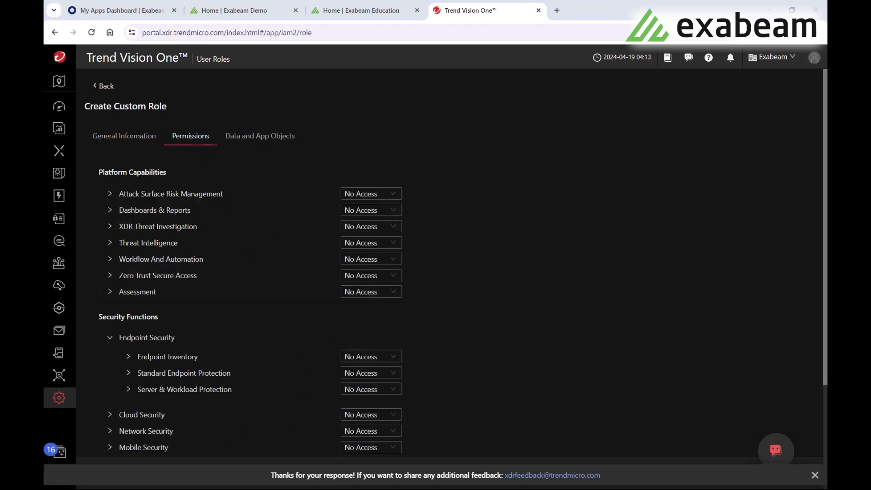
click(110, 226)
drag(825, 185, 825, 243)
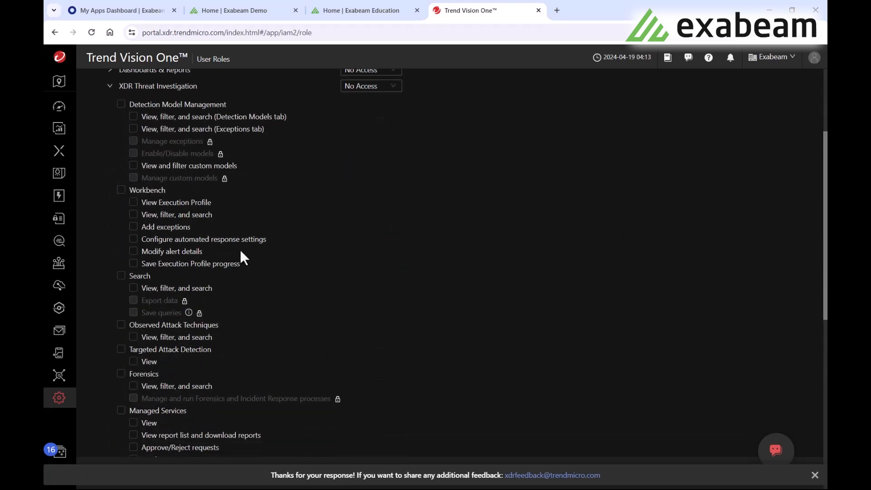
click(134, 203)
click(133, 215)
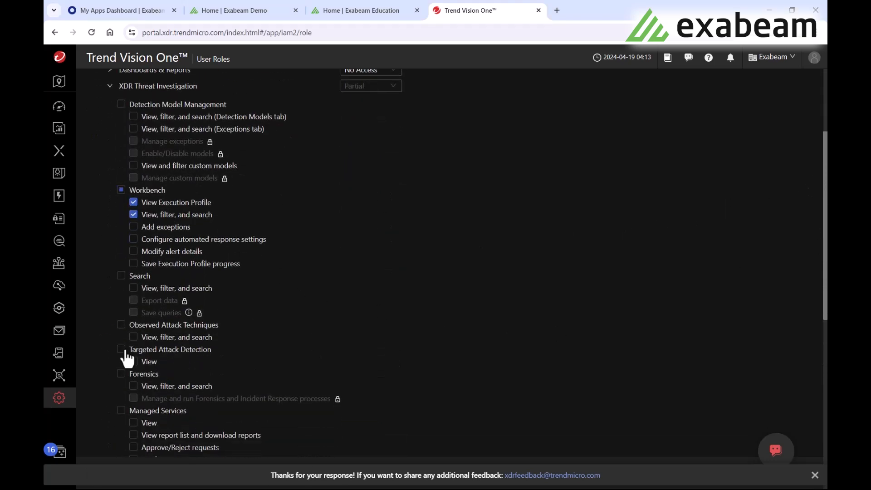
click(122, 325)
scroll(419, 276, up, 3)
click(815, 475)
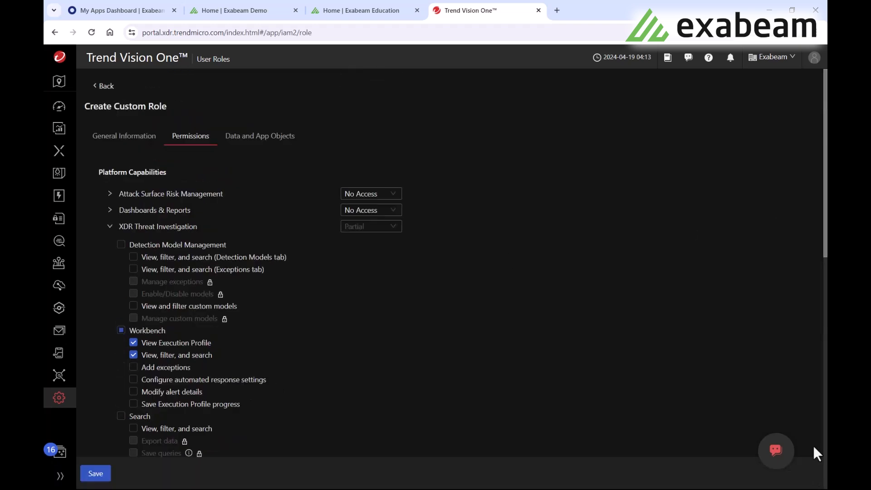
click(95, 474)
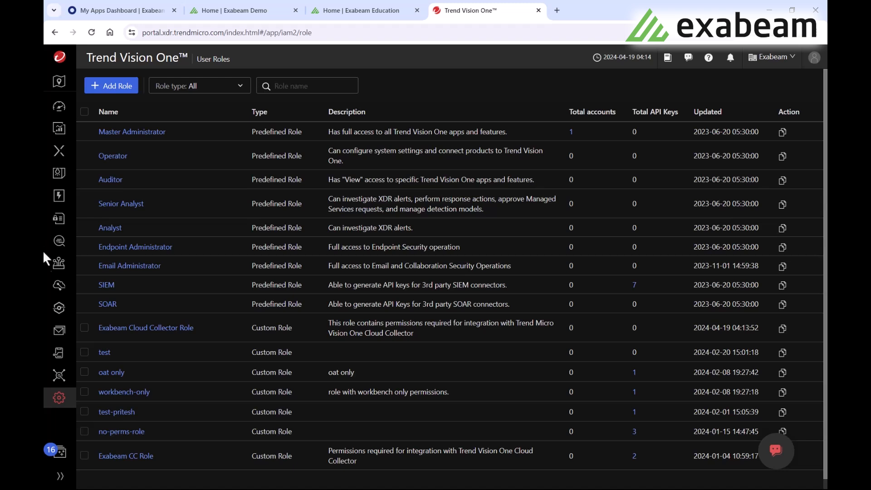
Add an API key named exabeam-collector with the Exabeam Cloud Collector Role and copy the generated key
mouse_move(63, 400)
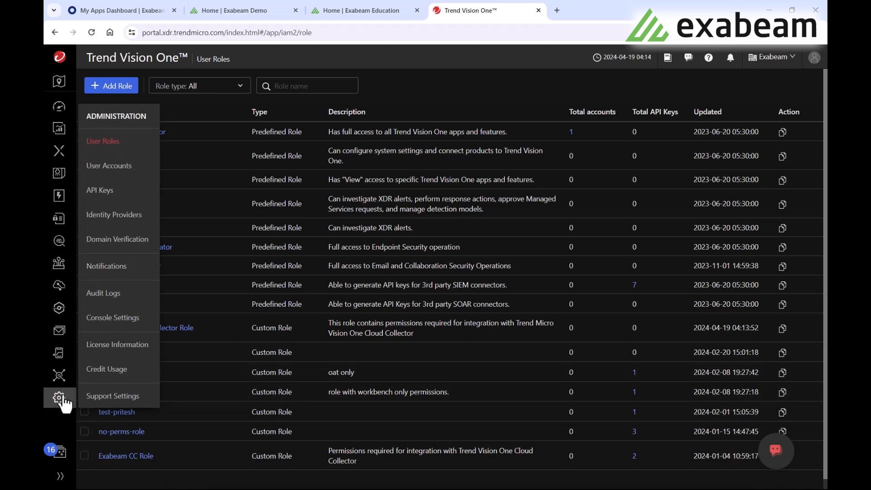
click(109, 194)
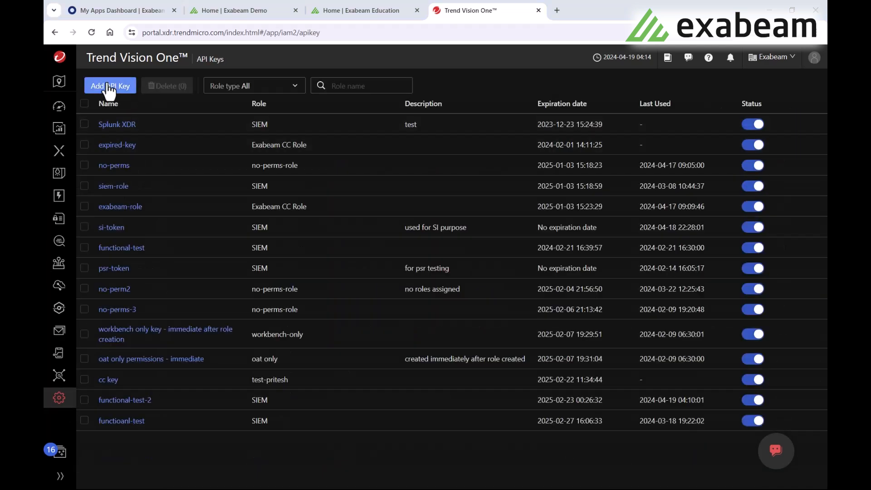
click(109, 86)
click(637, 131)
text(exabeam-collector)
click(619, 172)
scroll(635, 295, down, 3)
click(654, 208)
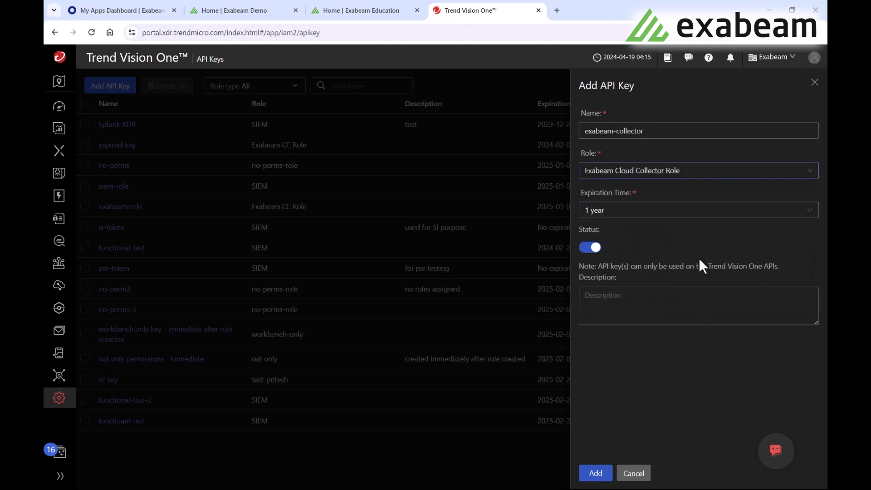
click(596, 475)
click(809, 146)
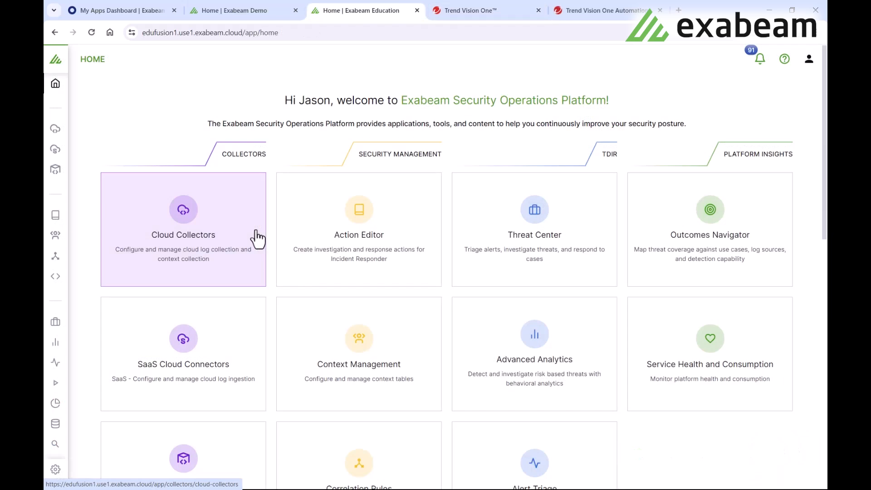
In the Exabeam platform's Cloud Collectors, start a new account for the vendor Trend Micro named tm-cc
click(257, 237)
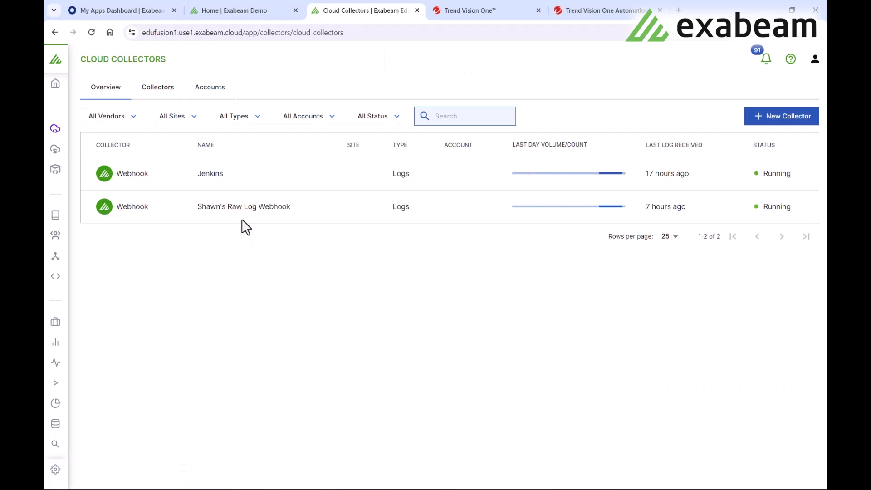
click(211, 96)
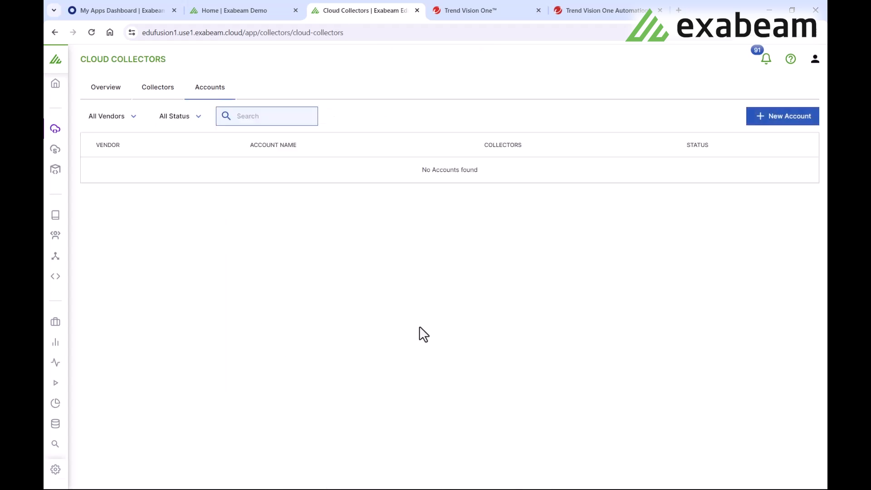
click(770, 122)
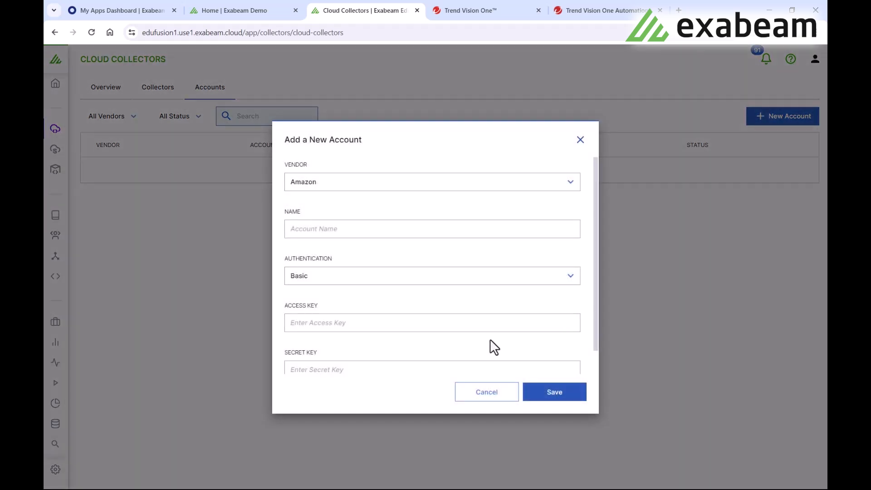
click(572, 188)
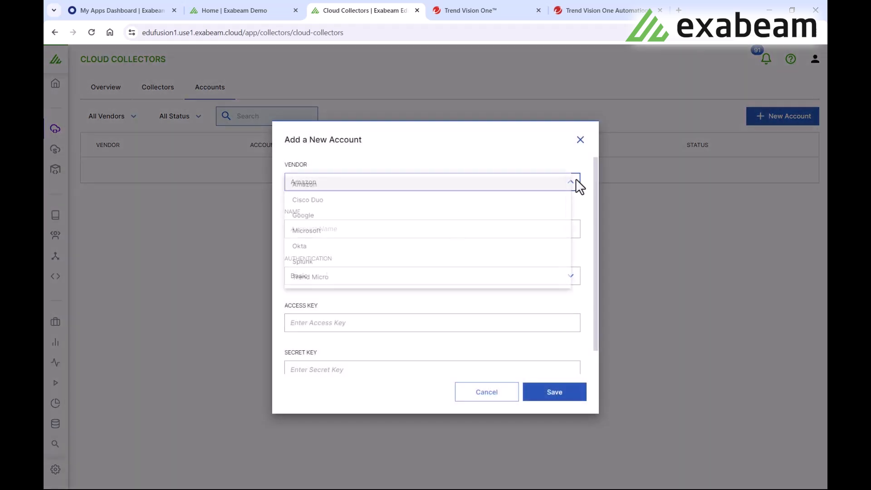
click(329, 286)
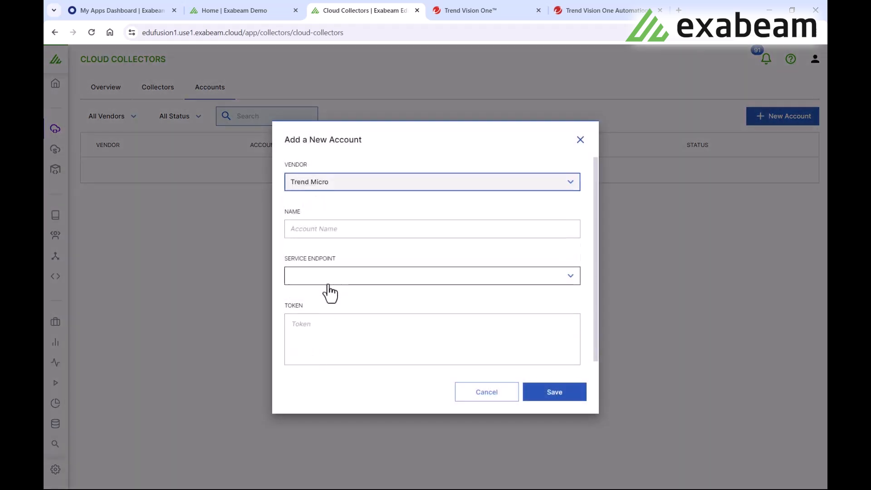
click(333, 227)
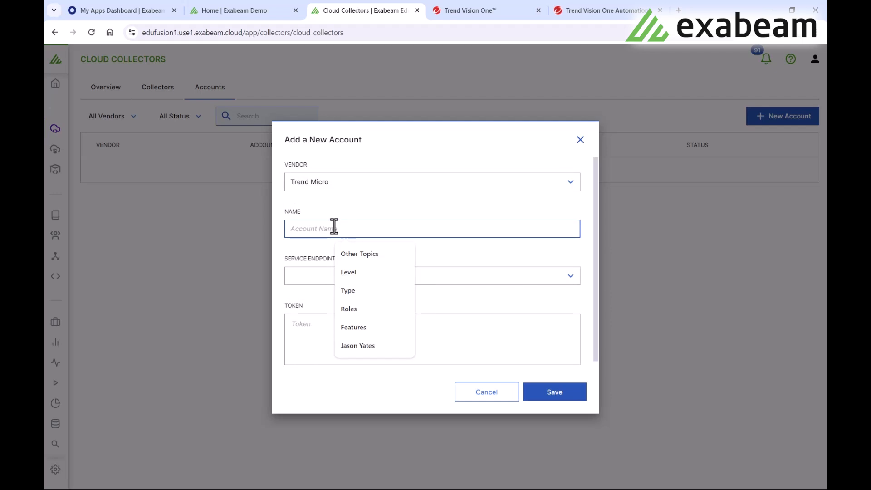
text(tm-cc)
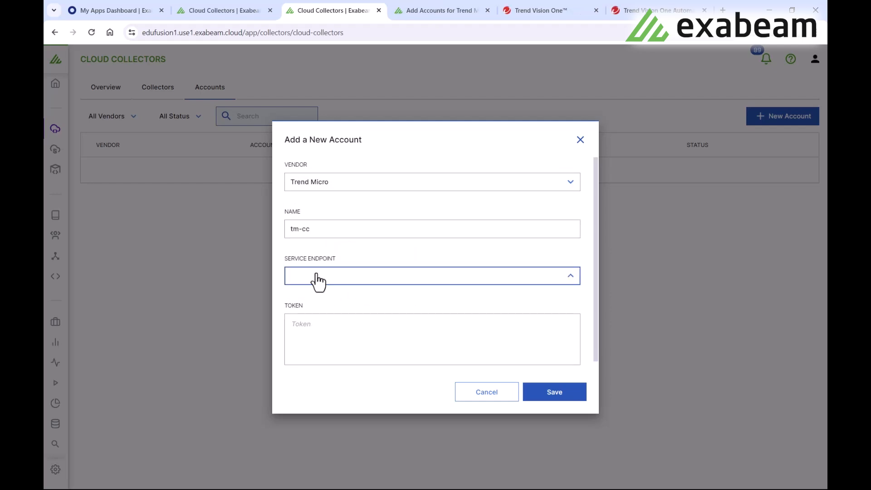
Set the account's service endpoint to United States, paste the API token, and save the account
click(318, 280)
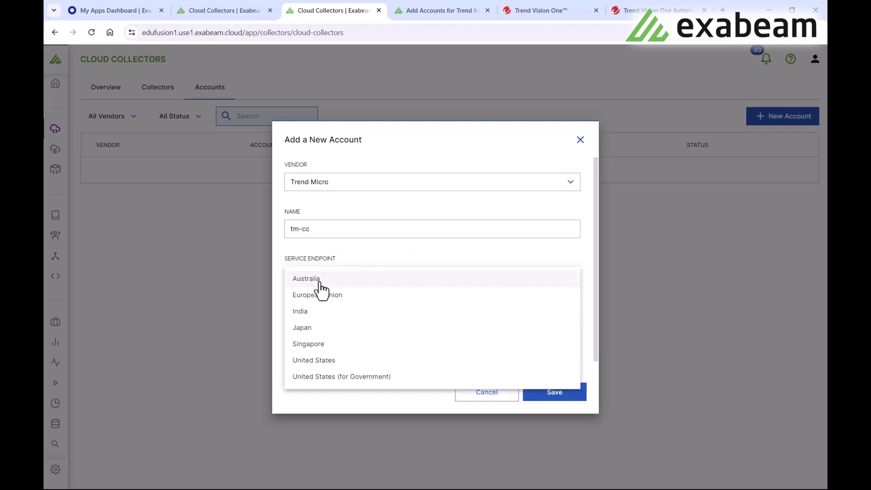
click(335, 362)
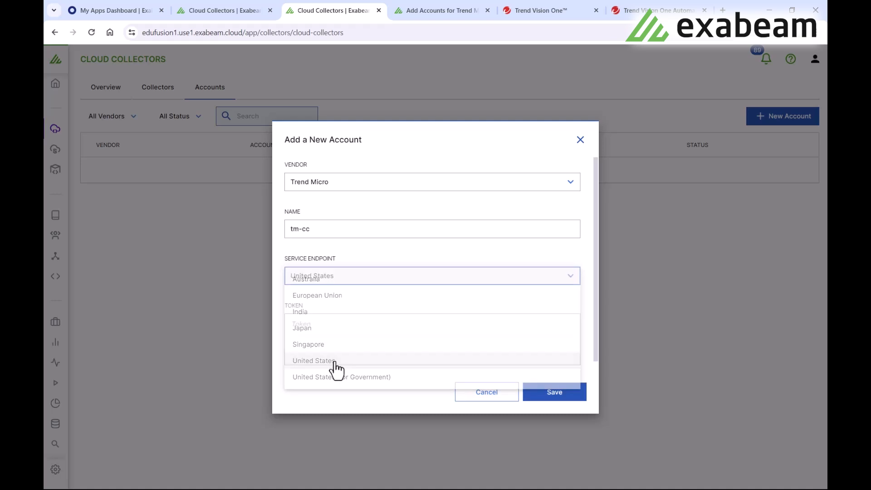
click(333, 335)
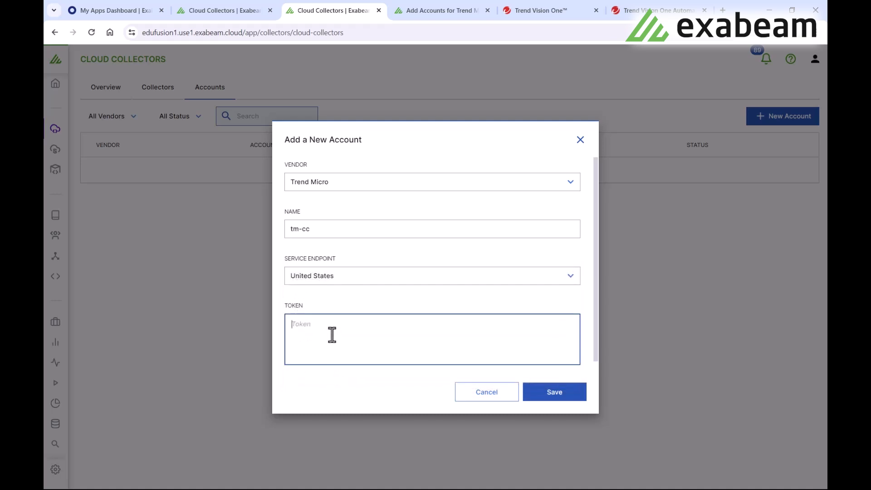
key(ctrl+v)
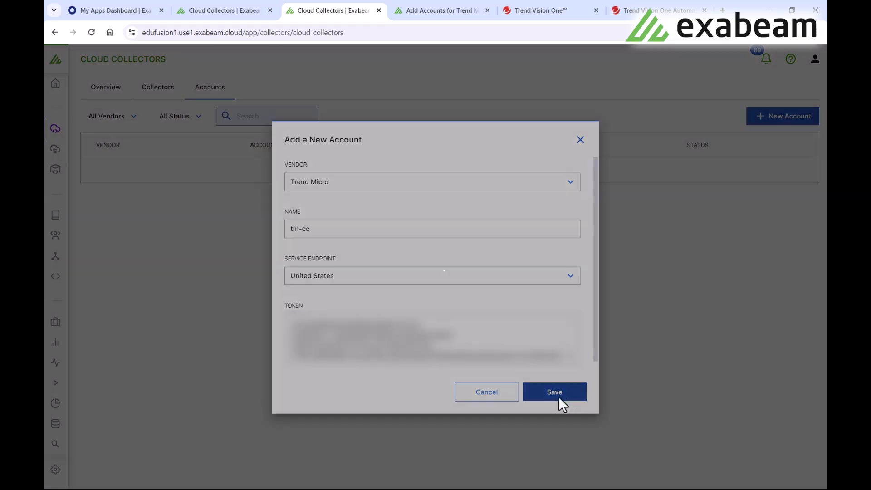
click(559, 397)
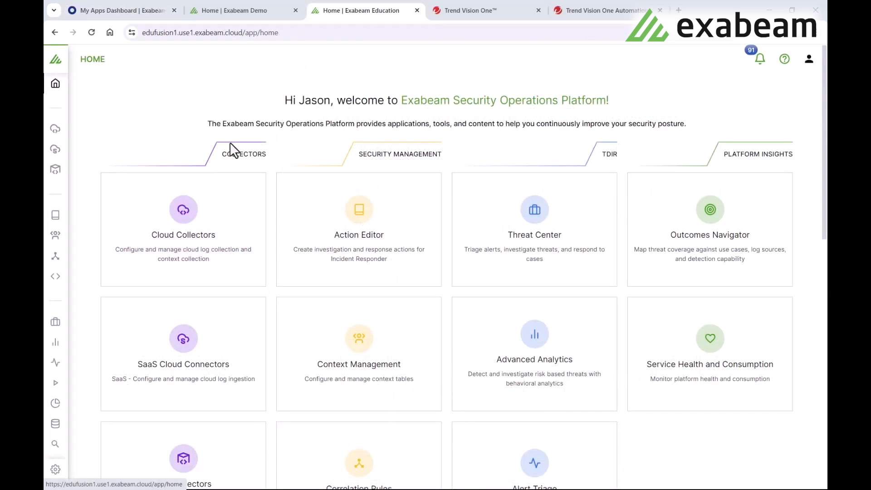
Start a new Trend Vision One cloud collector and name it Trend-Micro-CC
click(216, 245)
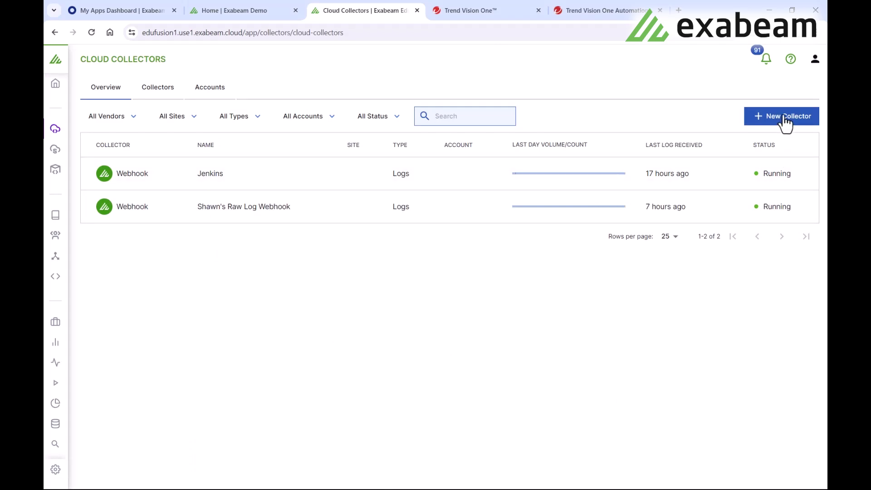
click(779, 117)
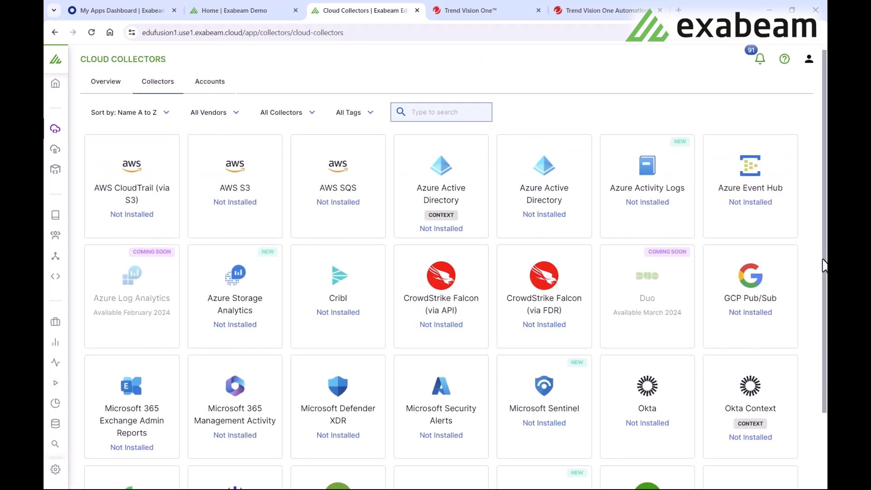
scroll(812, 295, down, 2)
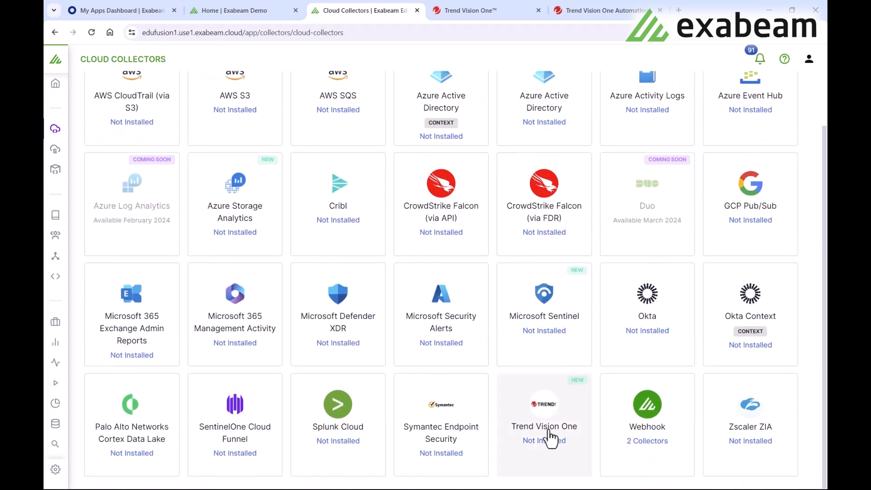
click(551, 435)
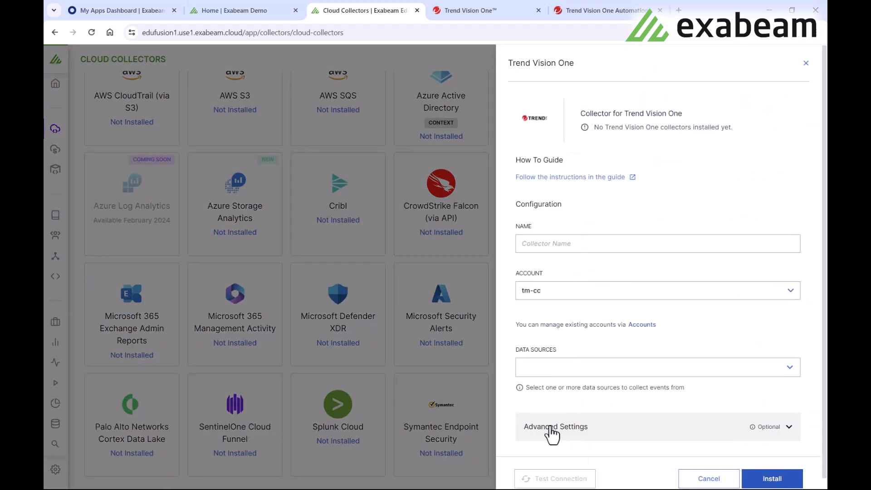
click(584, 244)
text(Trend-Micro-CC)
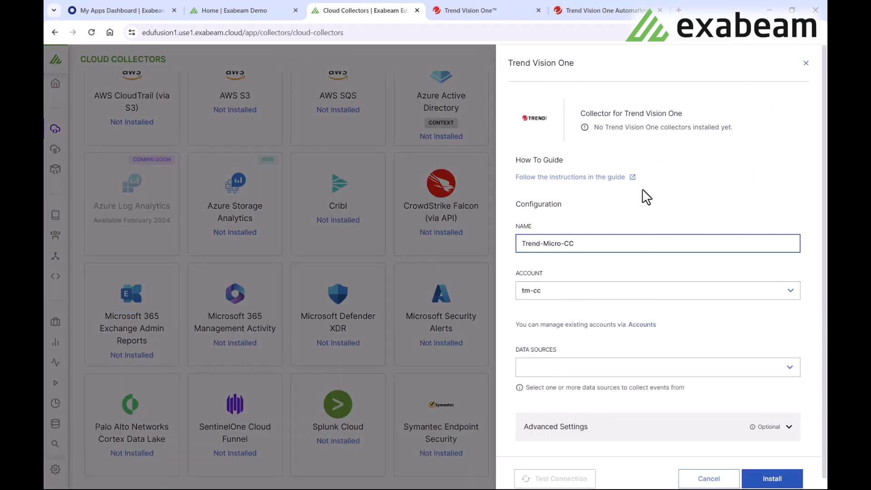
Select Observed Attack Techniques and Workbench Alerts as the collector's data sources
scroll(717, 282, down, 1)
click(790, 356)
click(534, 382)
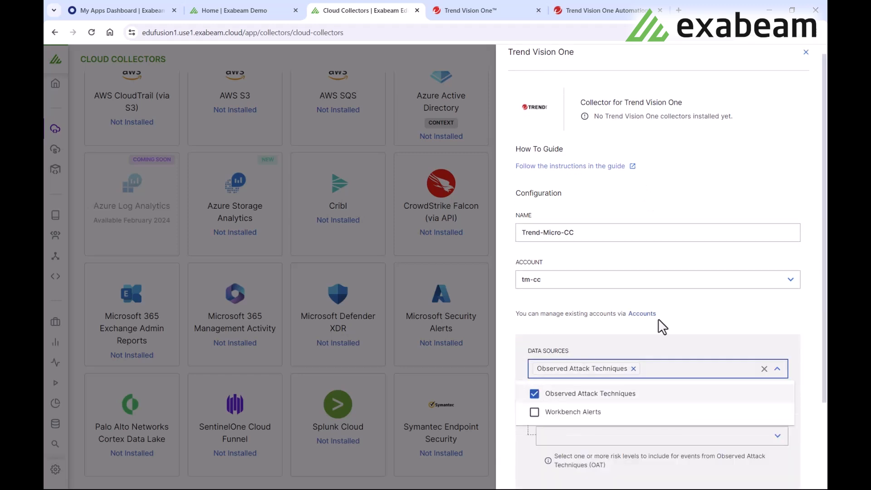
click(549, 412)
click(689, 323)
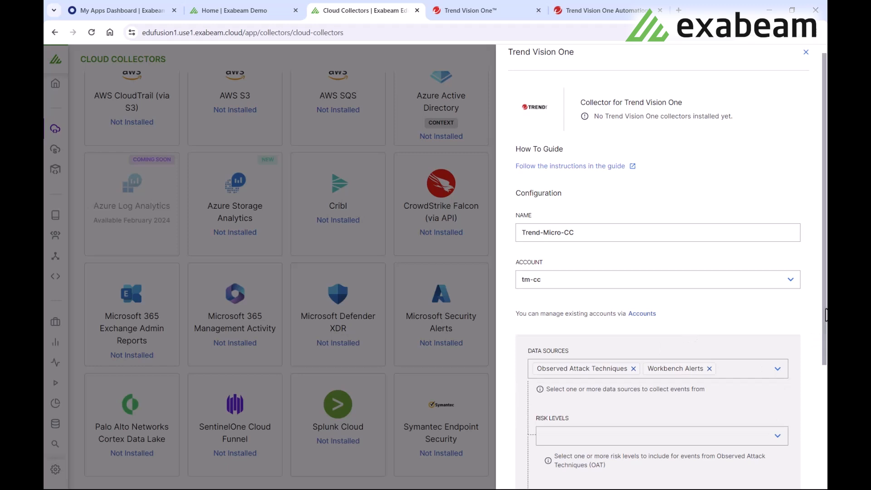
Include the Critical, High and Medium risk levels for Observed Attack Techniques events
scroll(824, 363, down, 1)
scroll(824, 363, down, 4)
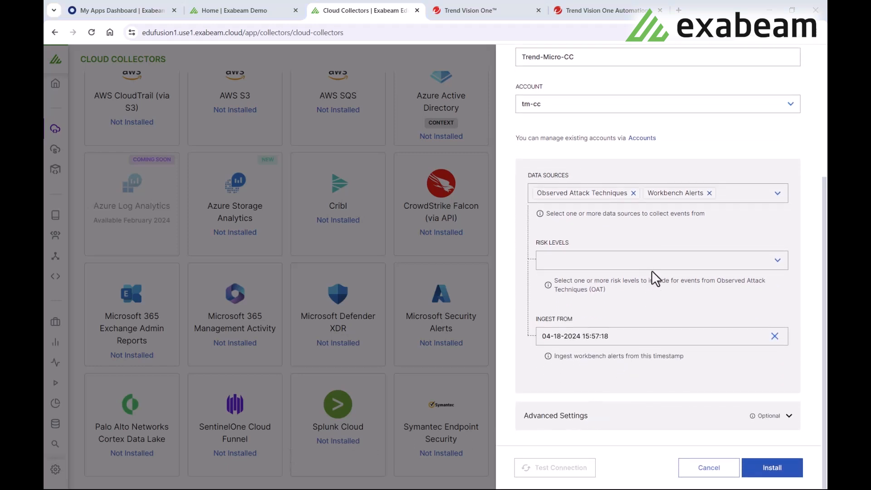
click(778, 261)
click(555, 285)
click(554, 304)
click(554, 359)
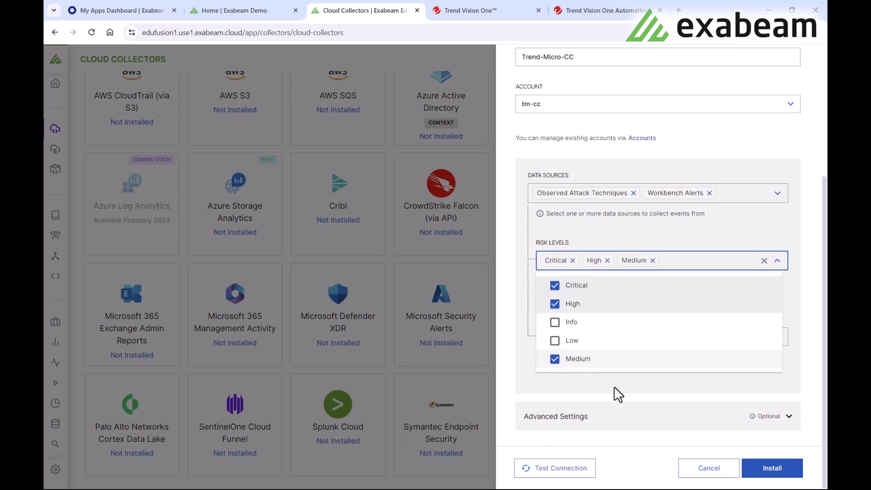
click(619, 395)
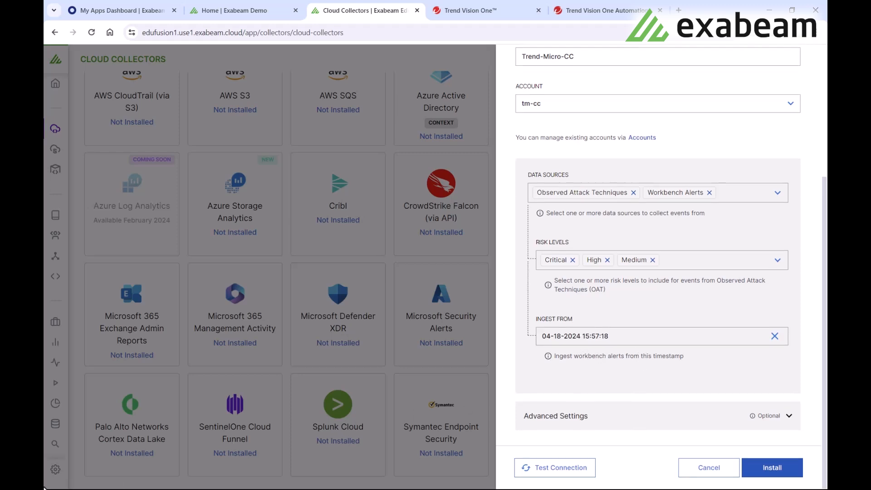
Test the connection of the Trend-Micro-CC collector and install the collector
click(778, 421)
drag(825, 287, 825, 406)
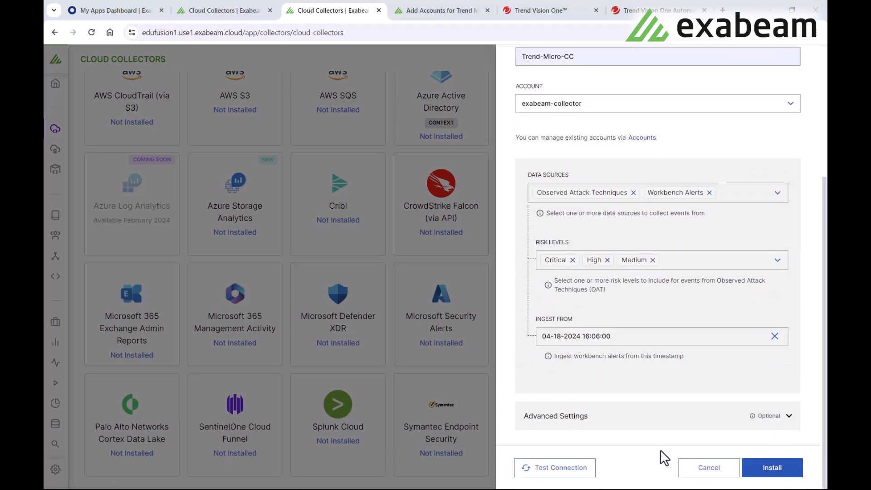
click(558, 469)
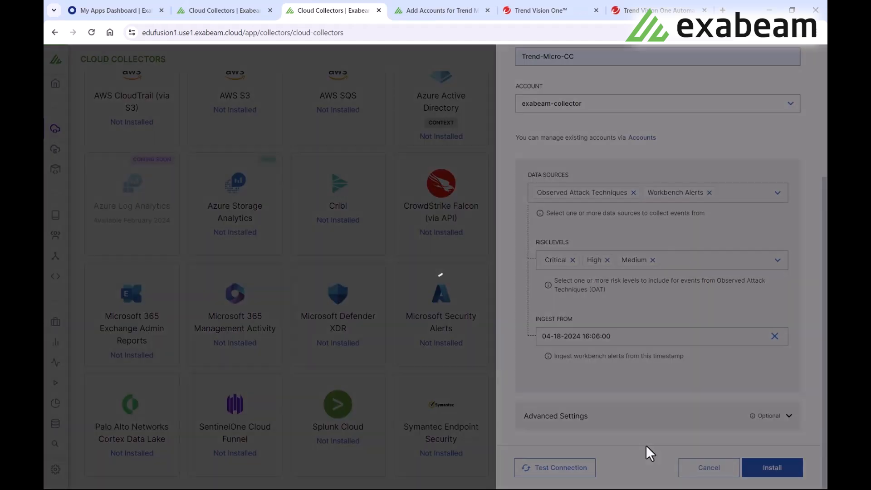
click(760, 467)
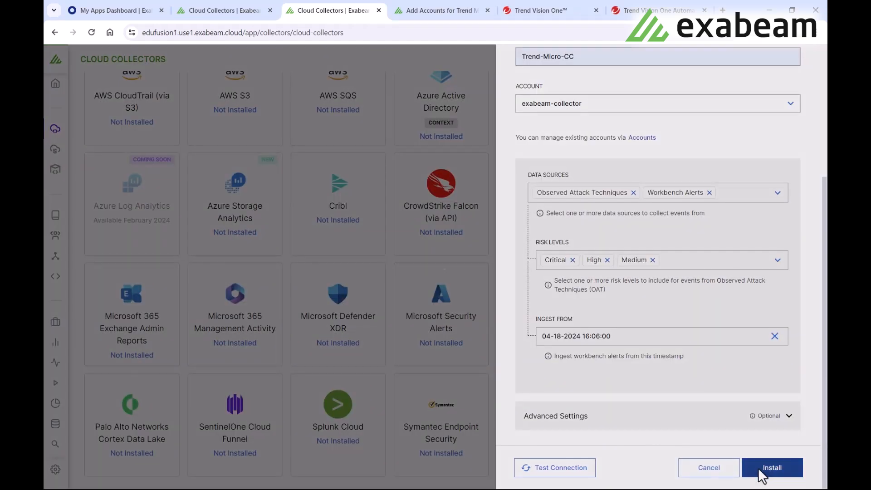